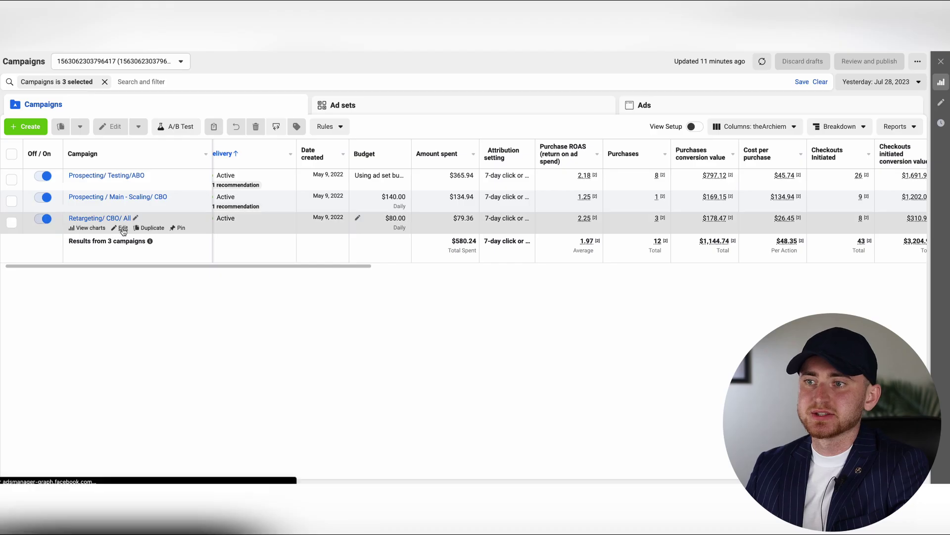
- Select the Retargeting/ CBO/ All campaign in the Campaigns table
left_click(121, 228)
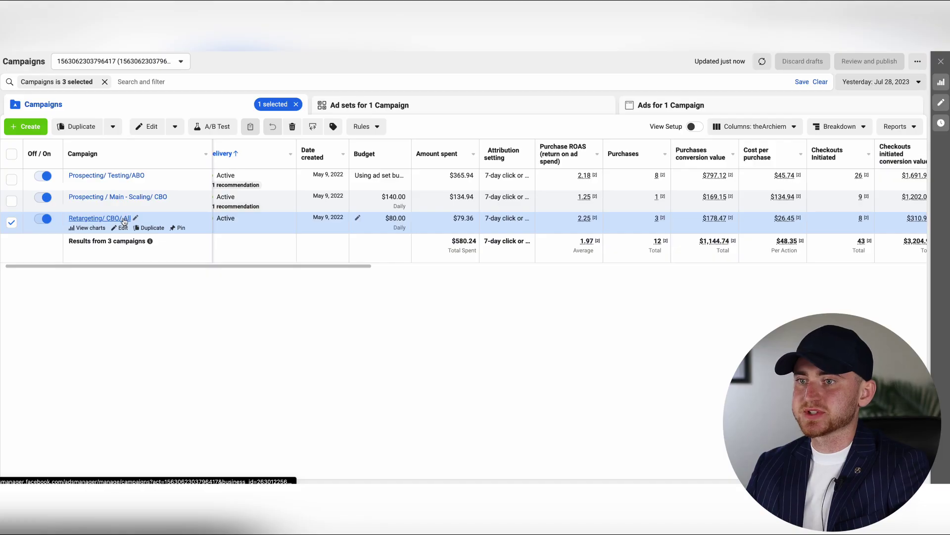
- Drill into Retargeting/ CBO/ All to list its All Website Visitors + IG + Watch Engagers ad set
left_click(124, 219)
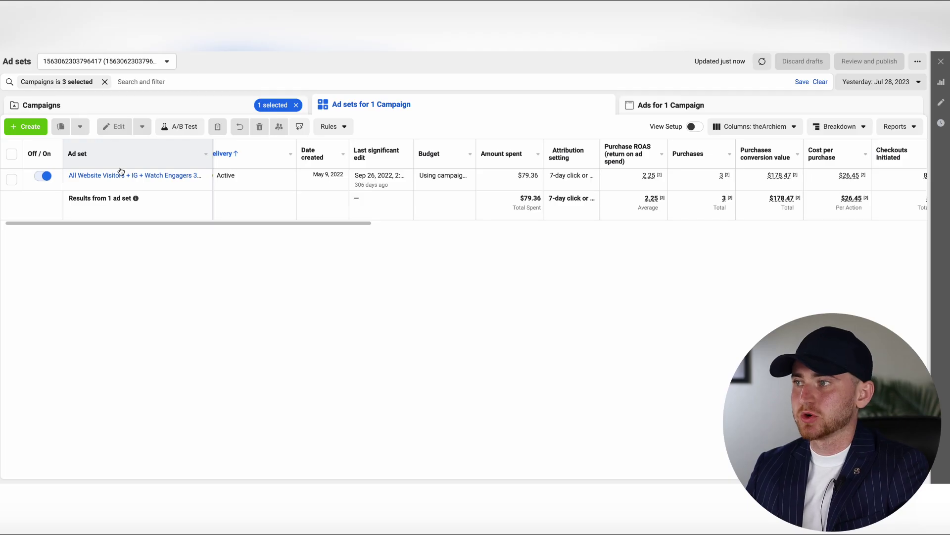
- Review the All Website Visitors + IG + Watch Engagers ad set's conversion, audience and targeting, including three custom audiences
left_click(122, 187)
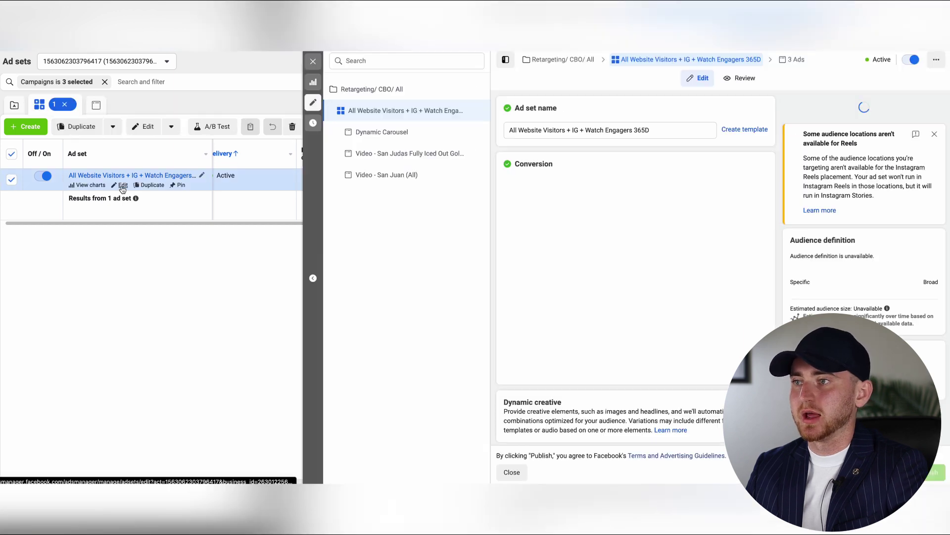
scroll(624, 264, "down", 10)
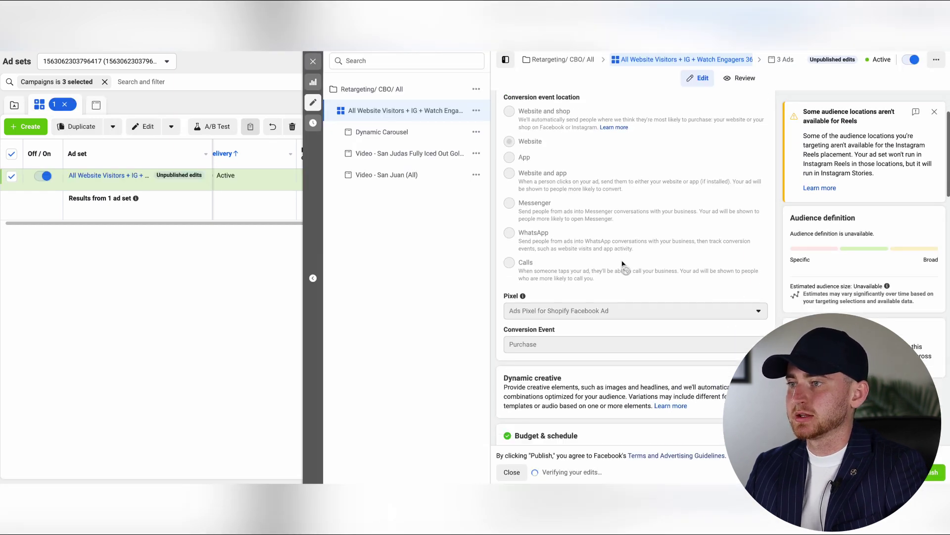
scroll(620, 264, "down", 3)
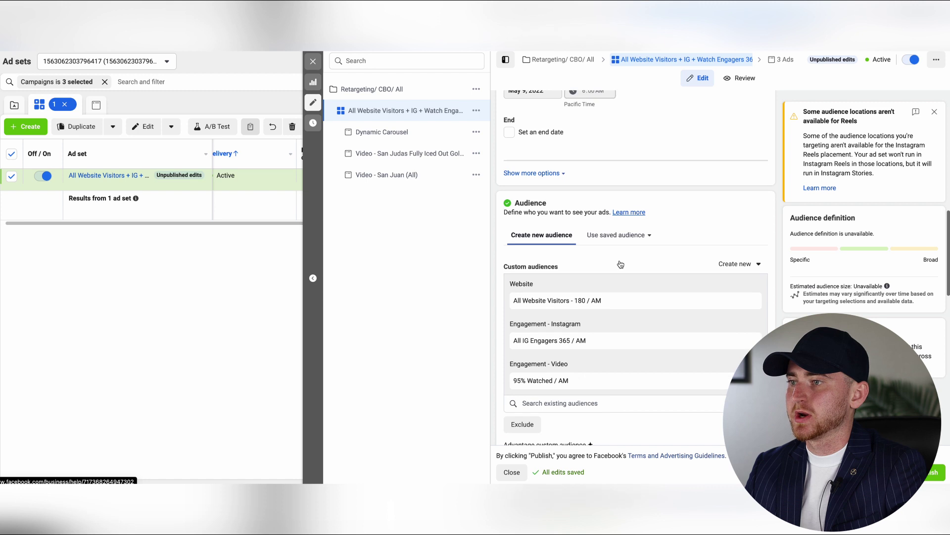
scroll(613, 253, "down", 1)
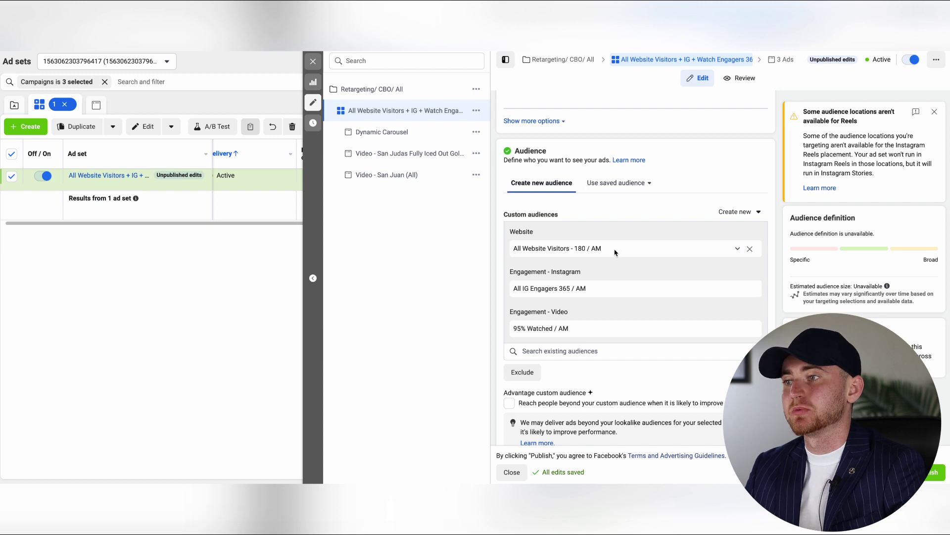
scroll(614, 253, "down", 1)
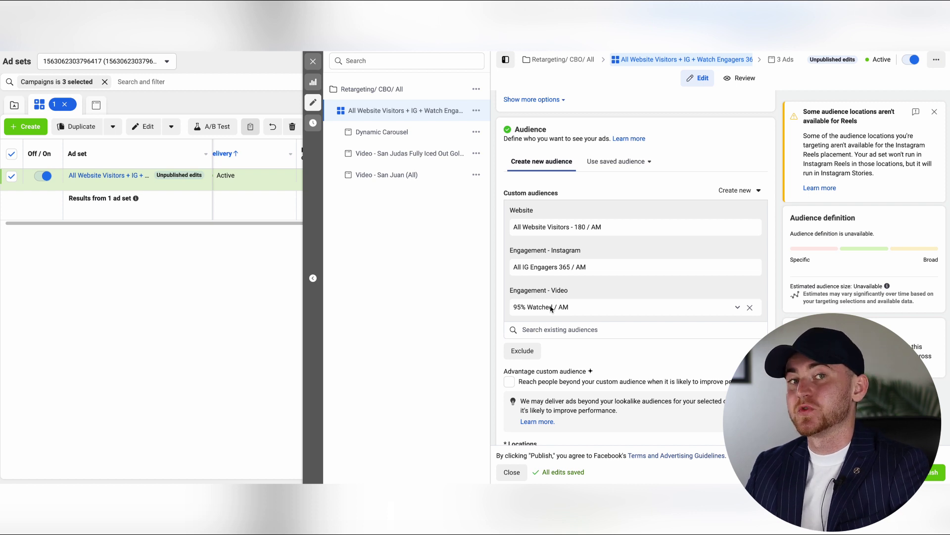
scroll(551, 308, "down", 5)
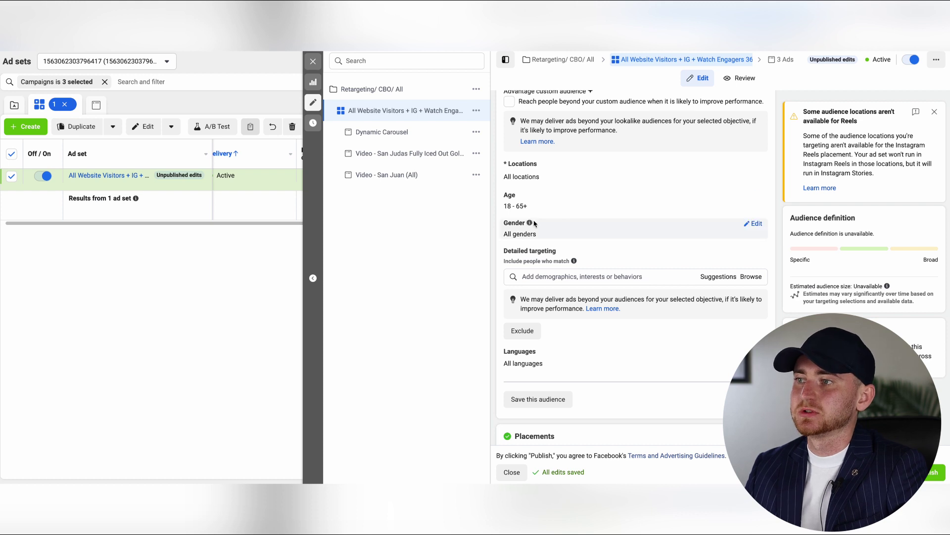
mouse_move(552, 210)
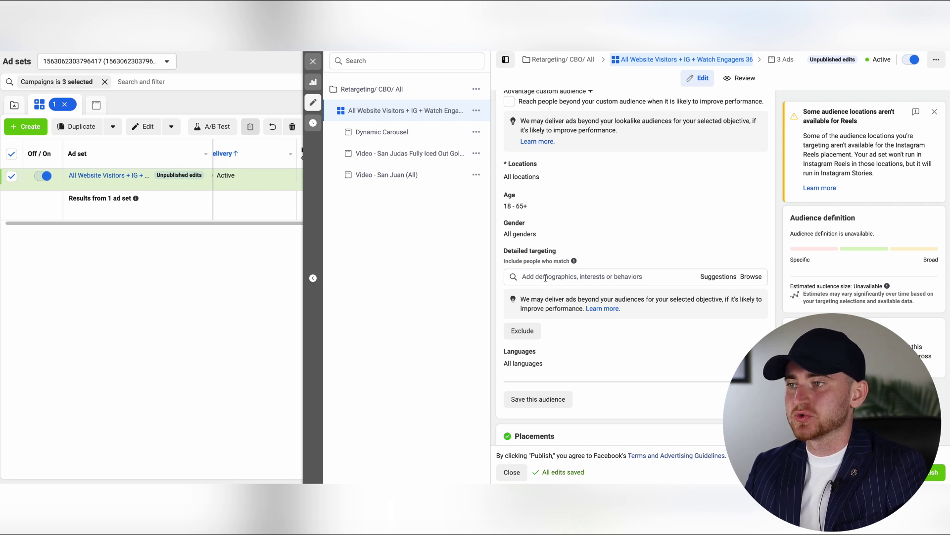
scroll(551, 287, "down", 4)
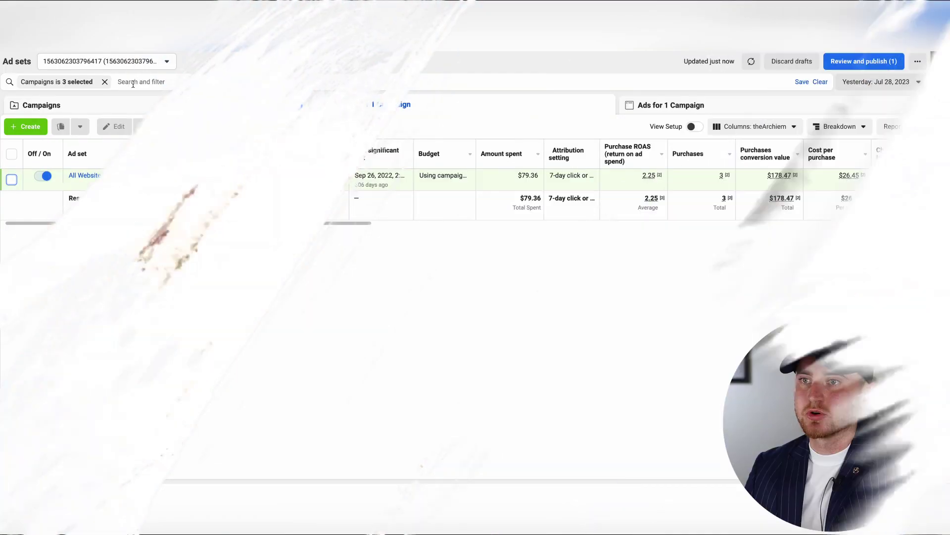
- Switch from Retargeting to Prospecting / Main - Scaling/ CBO and select its Broad / EXCL Purchase 30D ad set
left_click(132, 103)
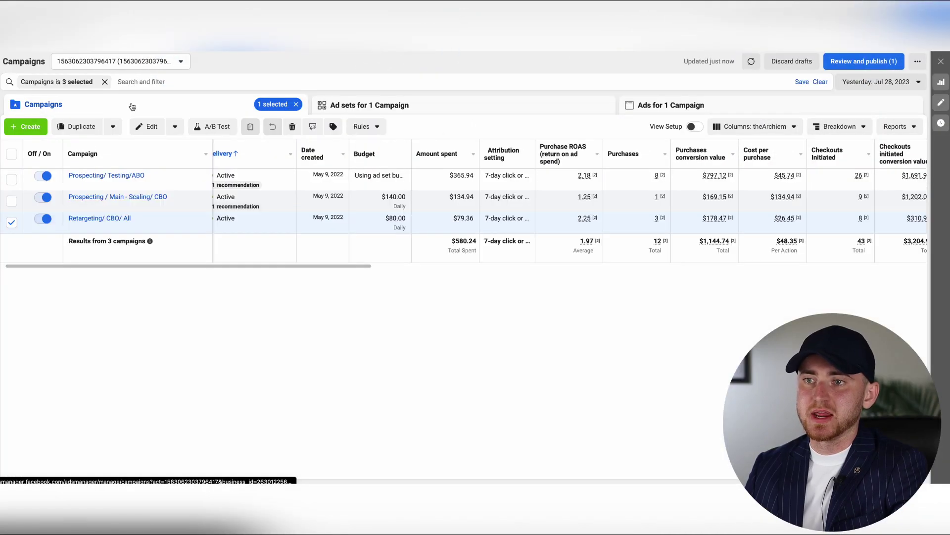
left_click(11, 224)
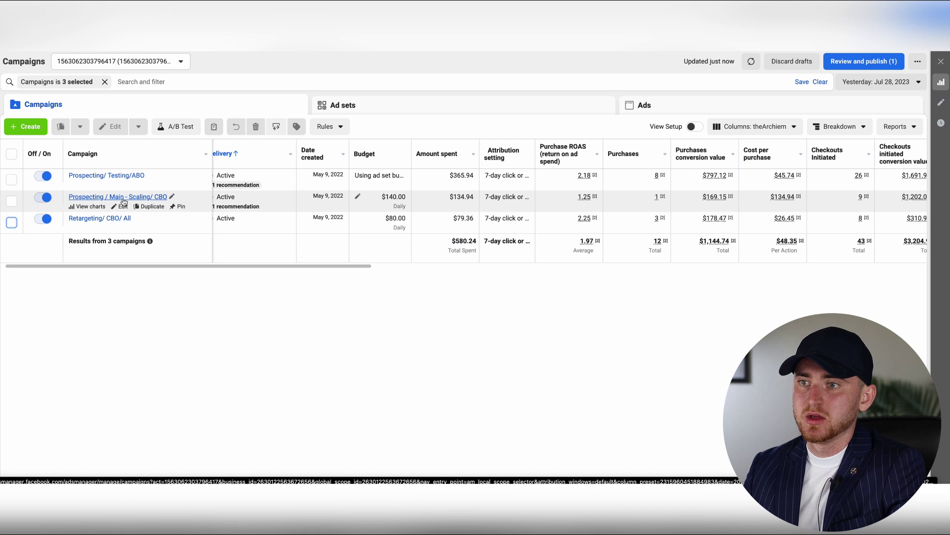
left_click(113, 197)
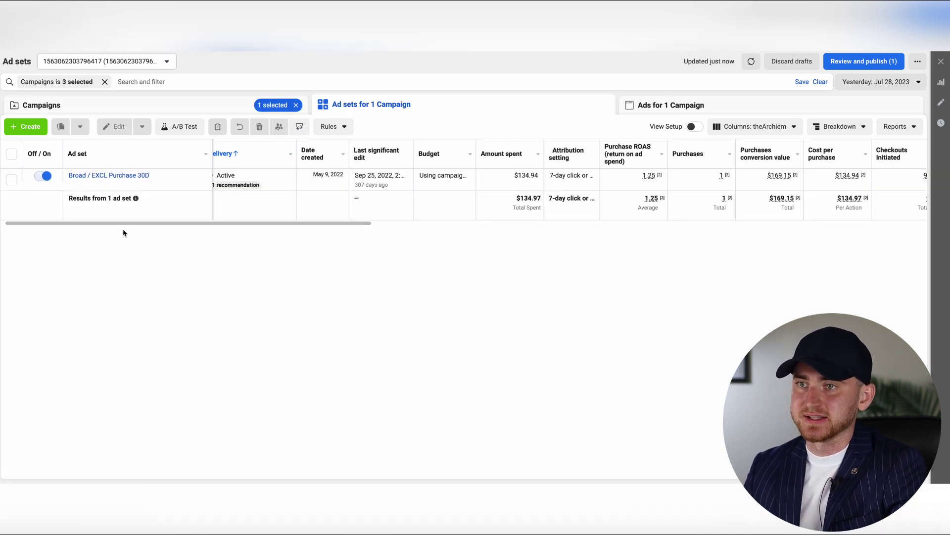
left_click(123, 185)
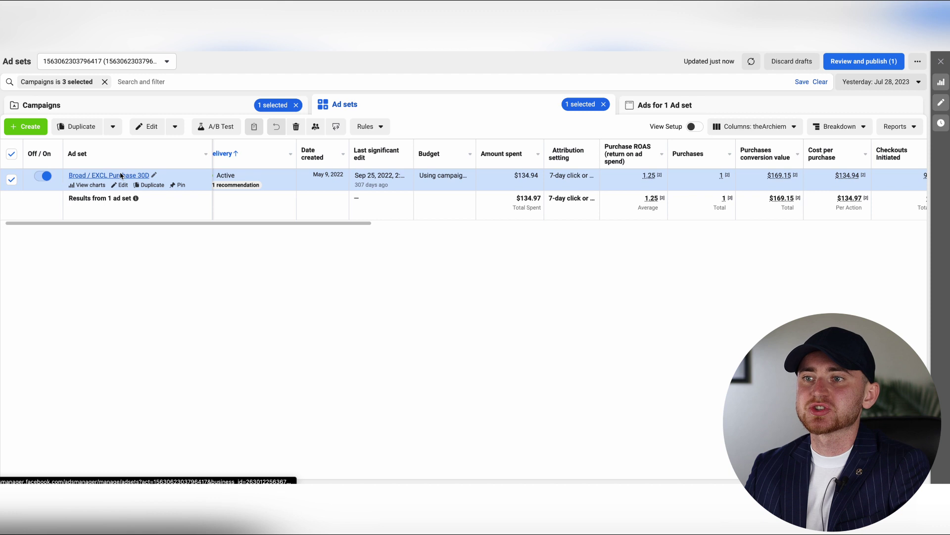
- View Broad / EXCL Purchase 30D's eight ads, then list Prospecting/ Testing/ABO's 23 Batch ad sets
left_click(121, 176)
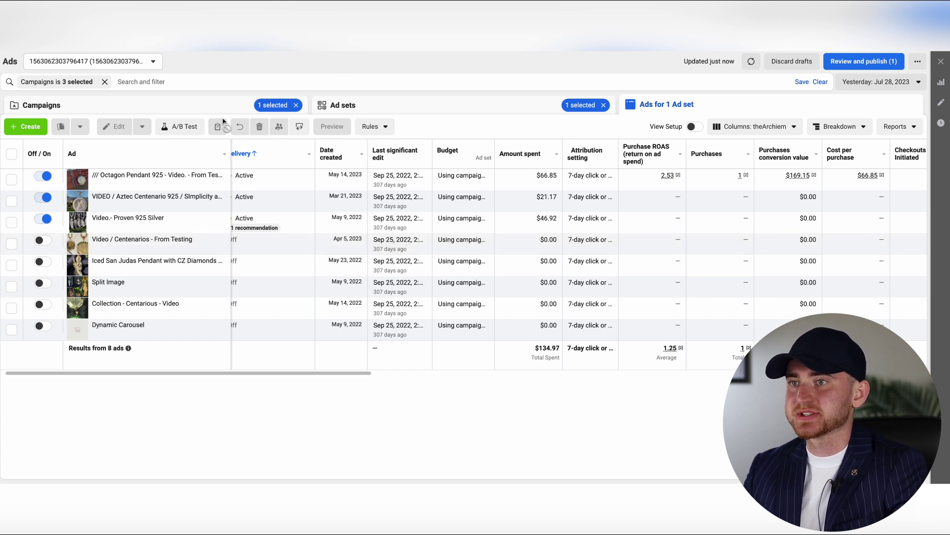
left_click(193, 112)
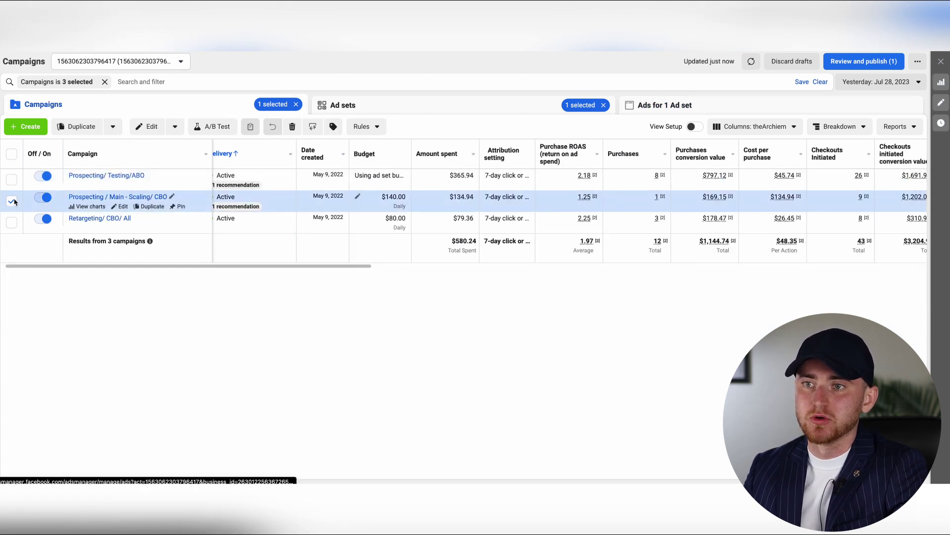
left_click(126, 176)
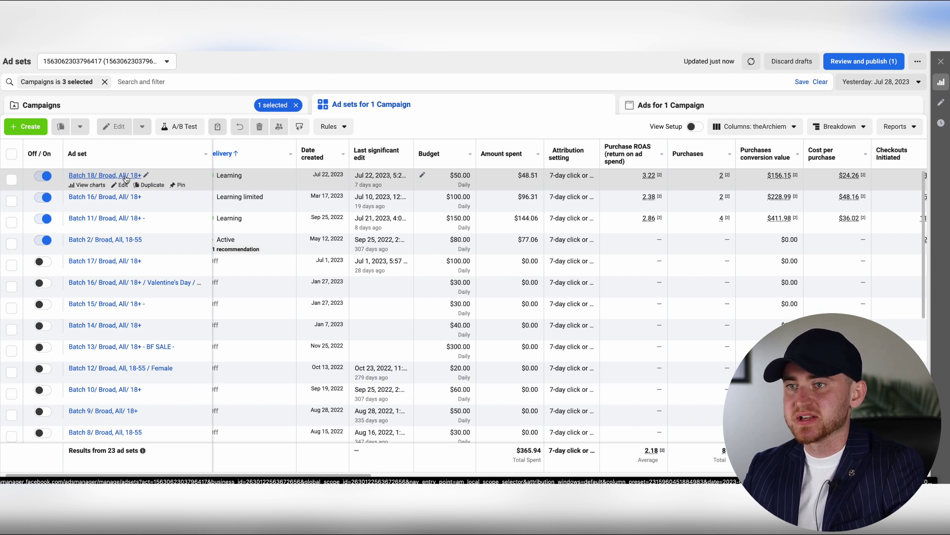
scroll(142, 206, "down", 3)
scroll(144, 206, "up", 3)
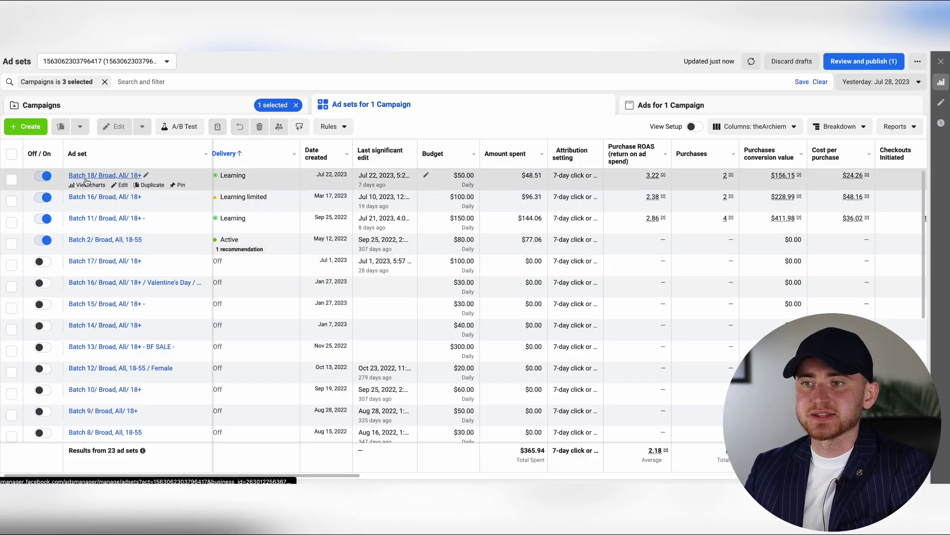
- Inspect the Batch 2/ Broad, All, 18-55 ad set's Budget and Audience settings
left_click(122, 250)
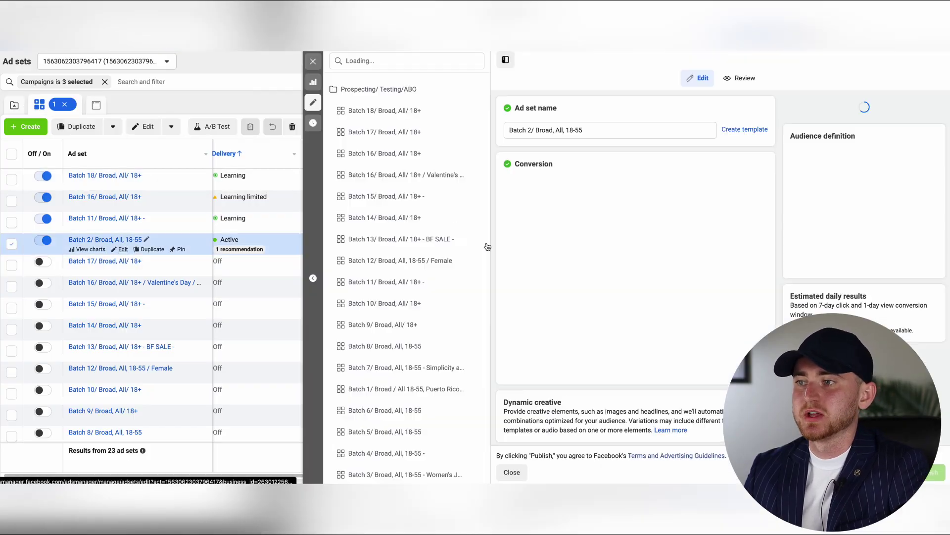
scroll(608, 297, "down", 4)
scroll(608, 297, "down", 10)
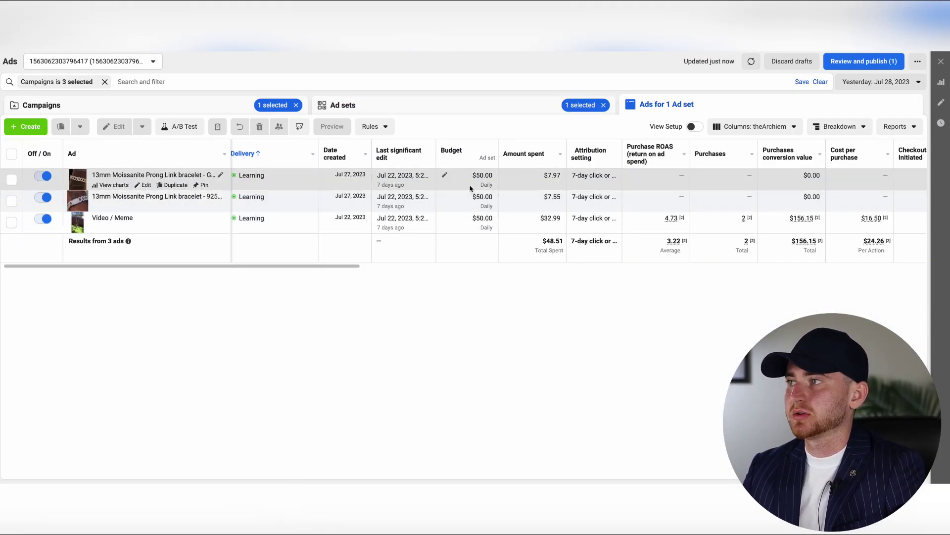
- Widen the report to the Maximum date range and open the Batch 18 ad set's ads
left_click(881, 82)
left_click(881, 120)
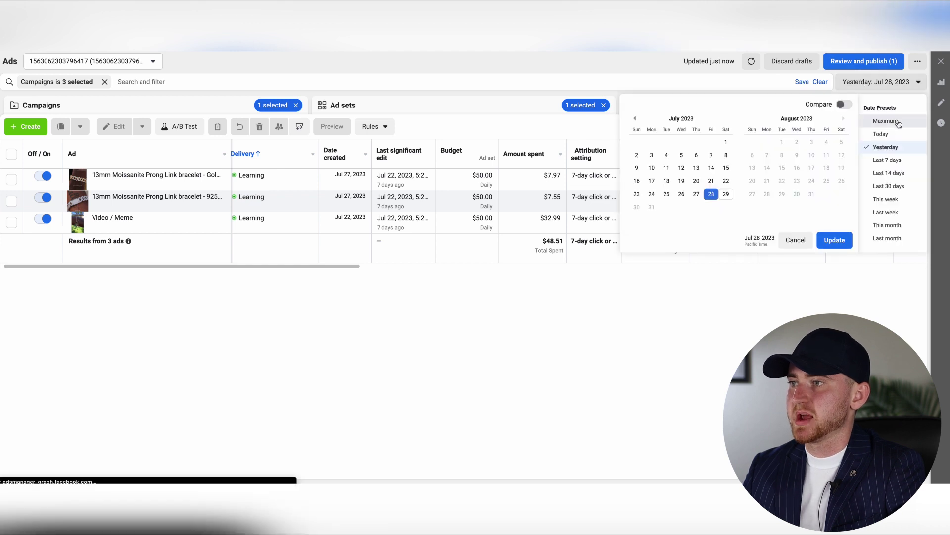
left_click(833, 238)
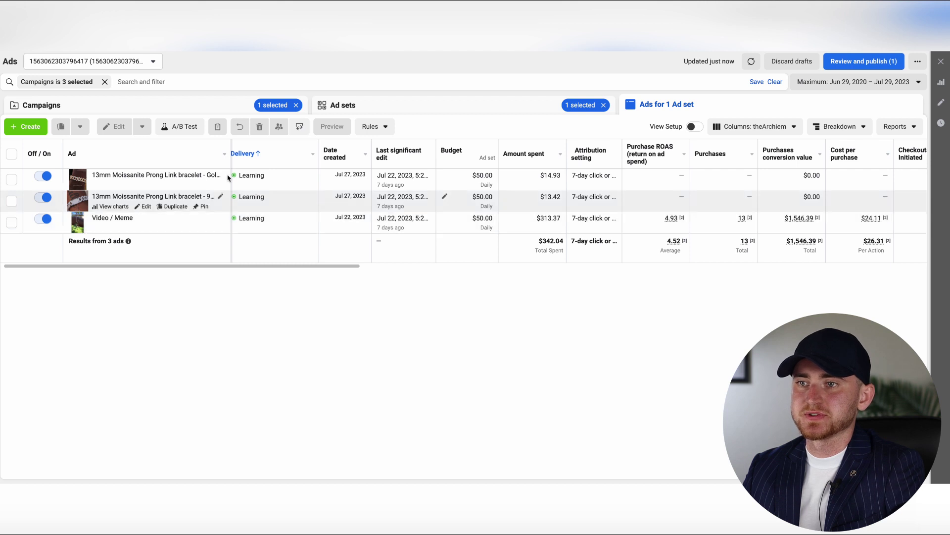
scroll(347, 220, "right", 1)
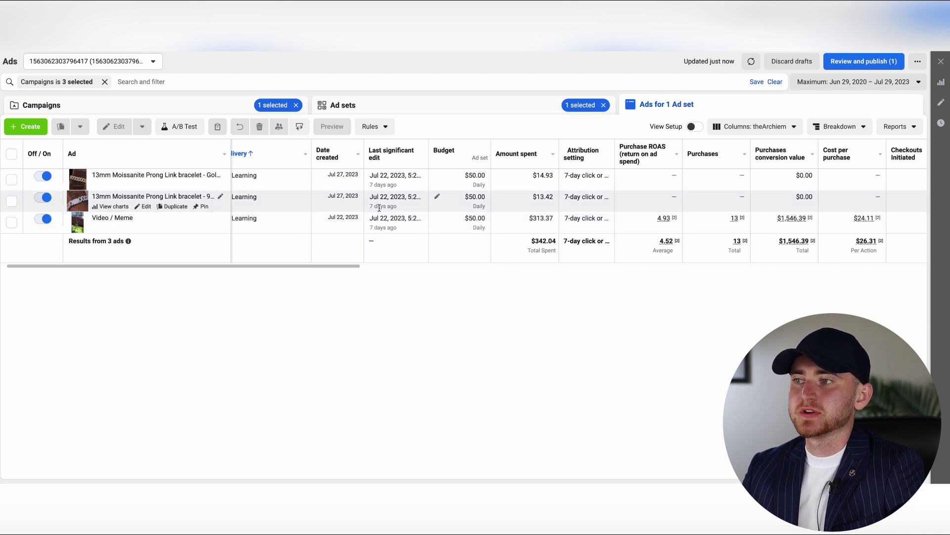
left_click(431, 104)
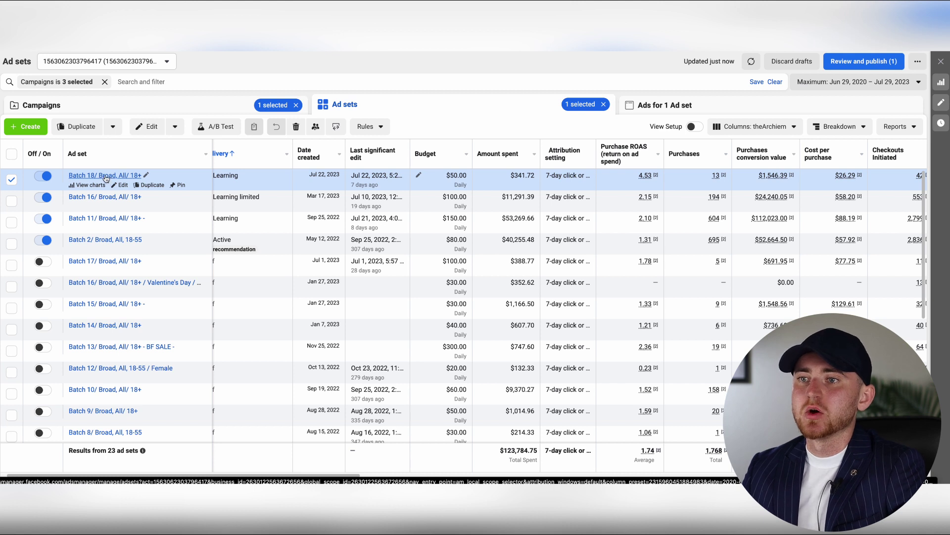
left_click(104, 176)
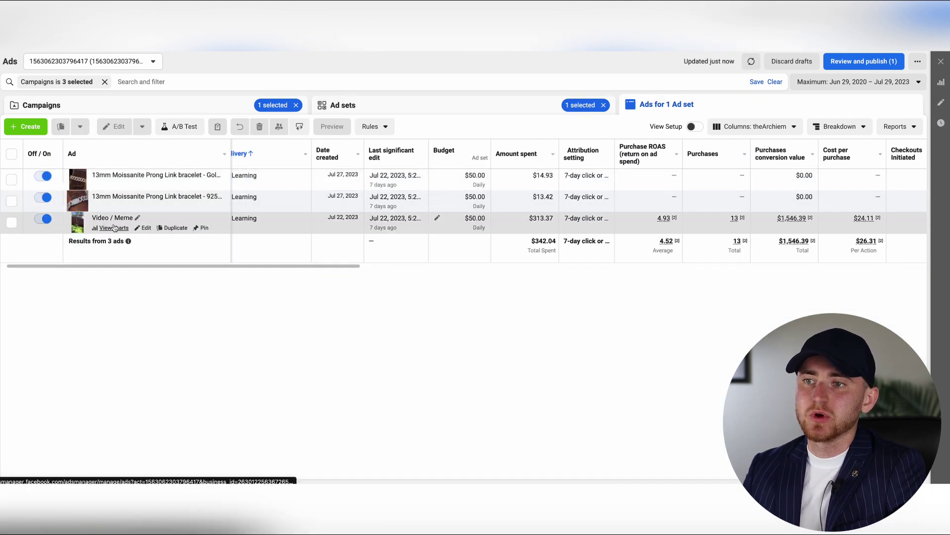
- Return to campaigns, reopen Prospecting/ Testing/ABO's 23 Batch ad sets, and open one ad set's ads
left_click(341, 105)
left_click(41, 105)
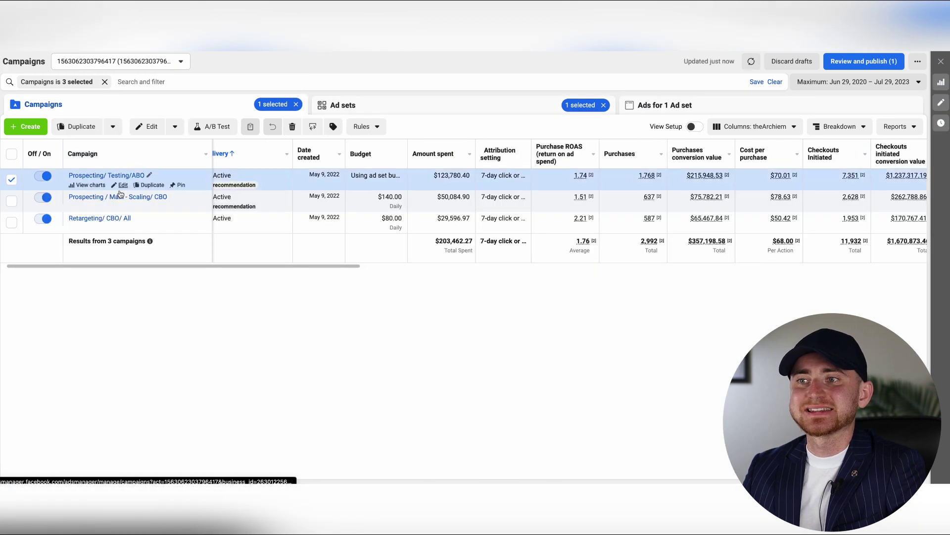
left_click(125, 197)
left_click(108, 178)
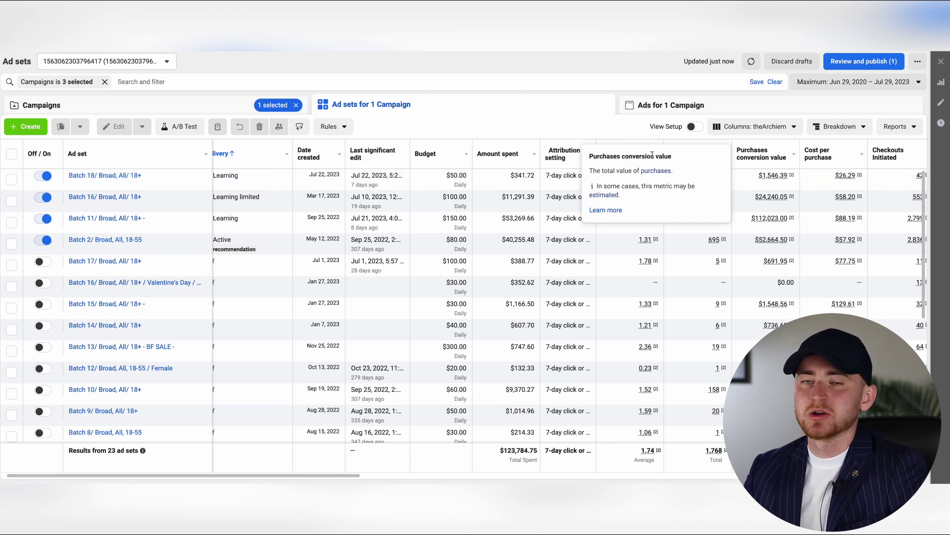
mouse_move(691, 201)
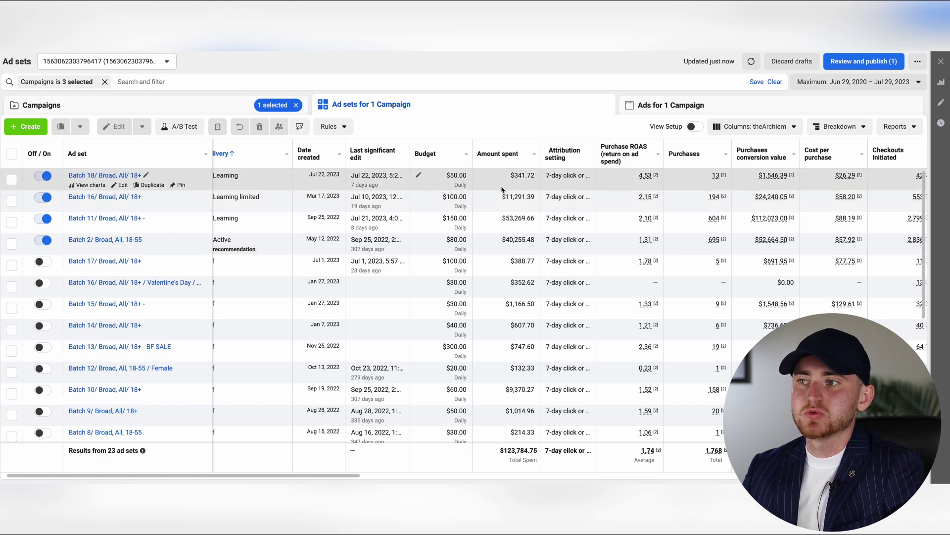
scroll(493, 188, "left", 3)
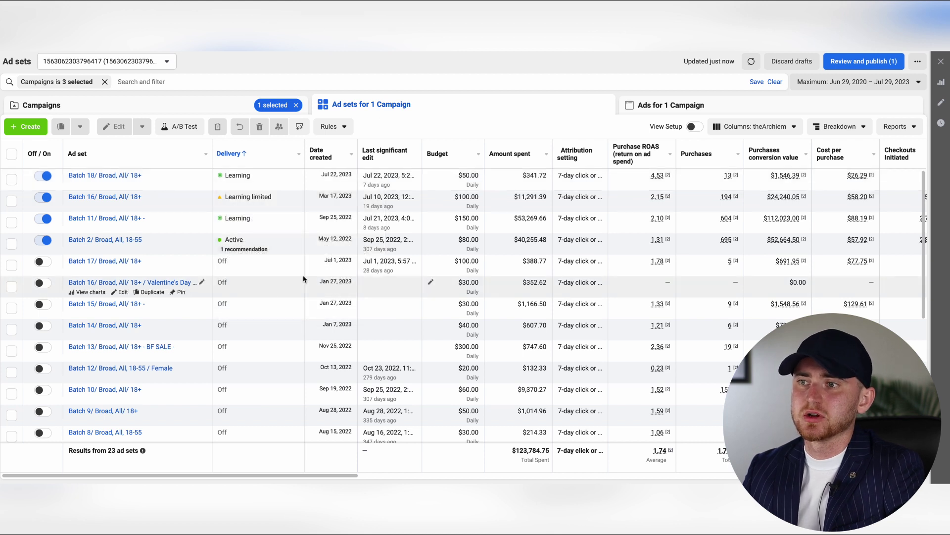
mouse_move(241, 218)
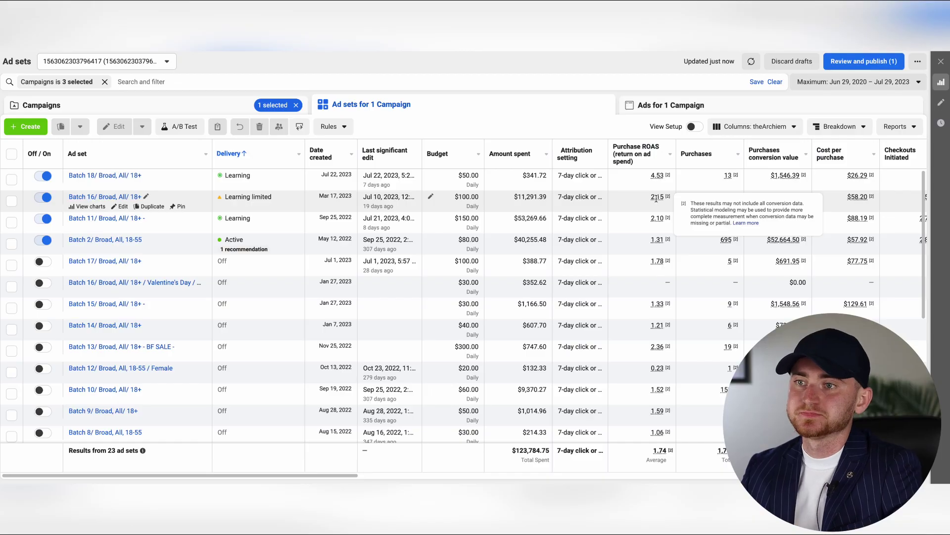
- Scroll the ad set columns to Purchase ROAS, then open Batch 18/ Broad/ All/ 18+'s three ads
scroll(364, 152, "right", 4)
scroll(376, 173, "right", 8)
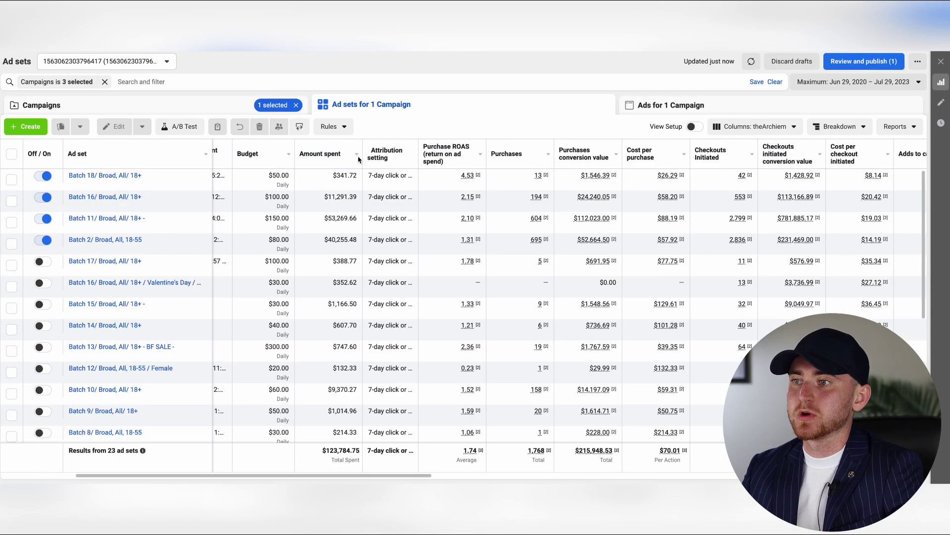
mouse_move(350, 159)
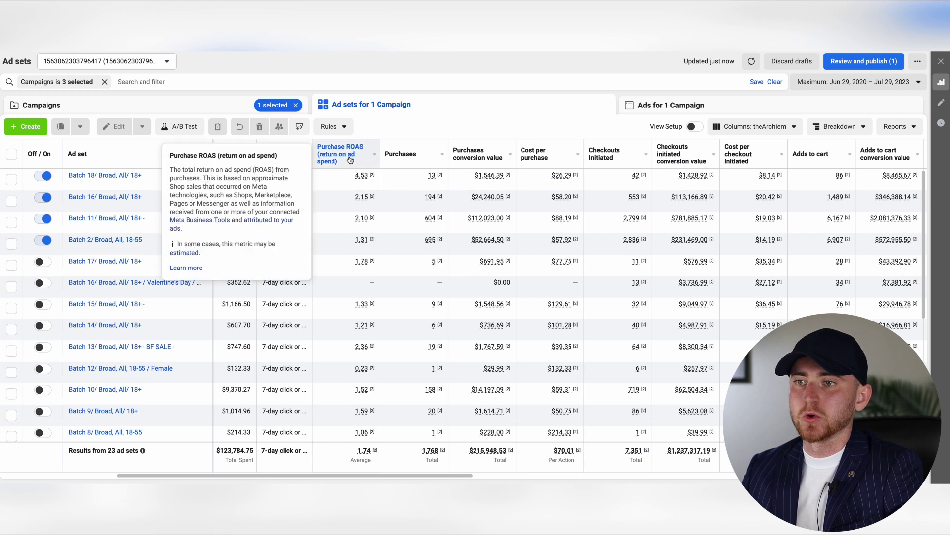
mouse_move(433, 215)
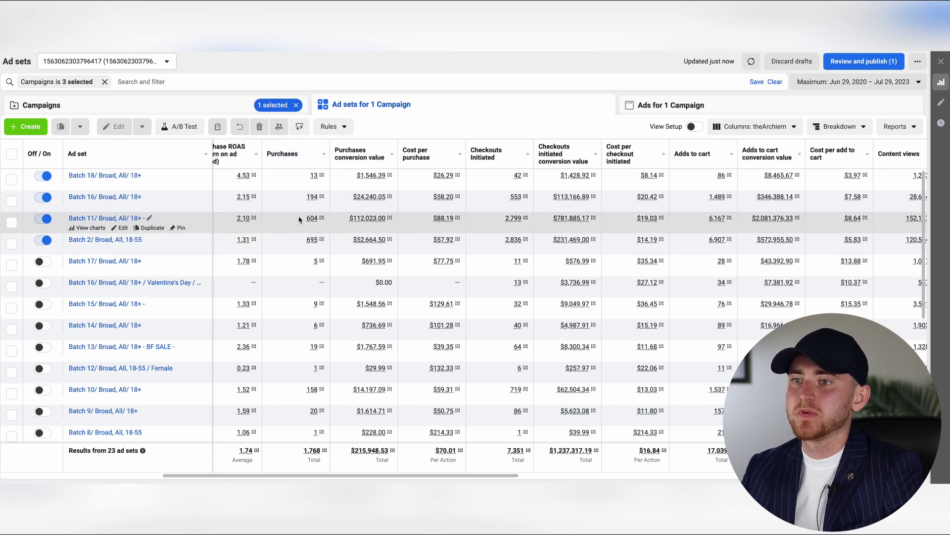
scroll(300, 219, "right", 2)
left_click(99, 174)
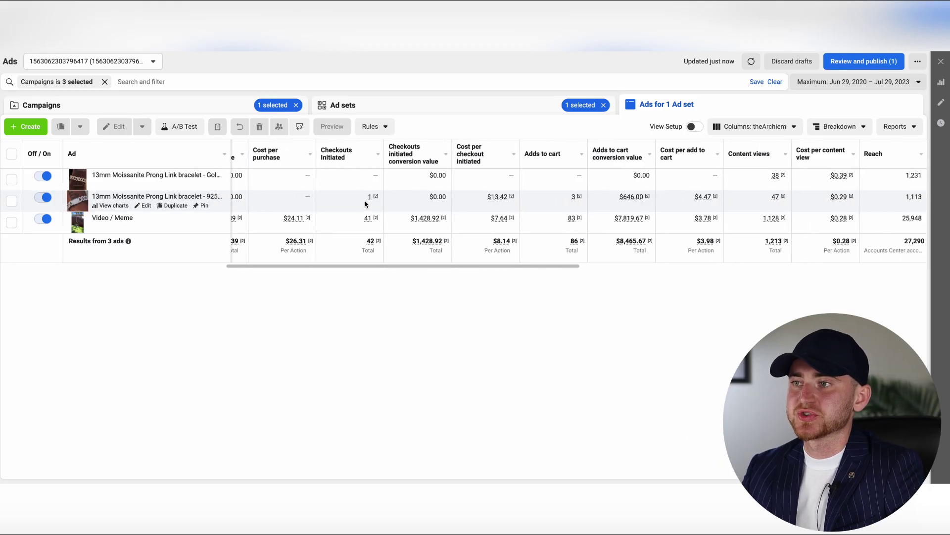
scroll(354, 195, "right", 3)
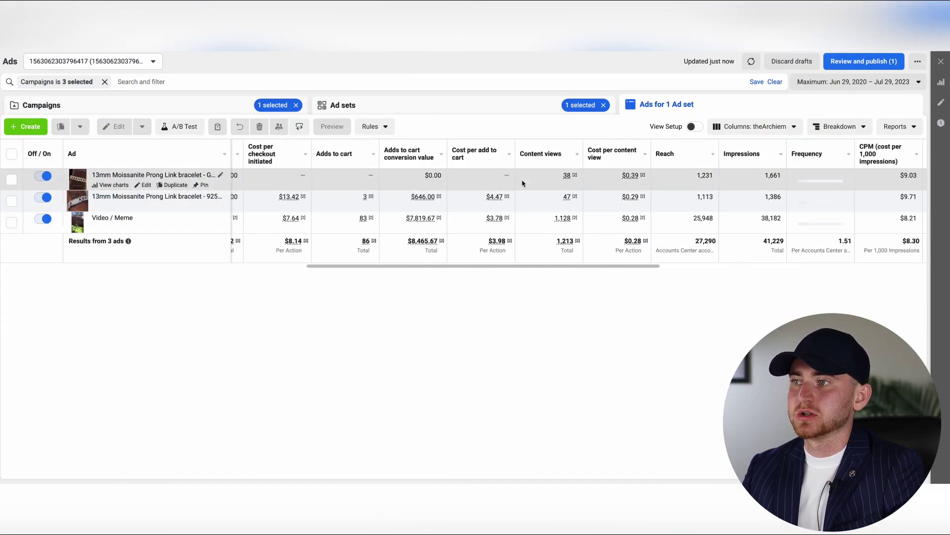
scroll(522, 183, "right", 10)
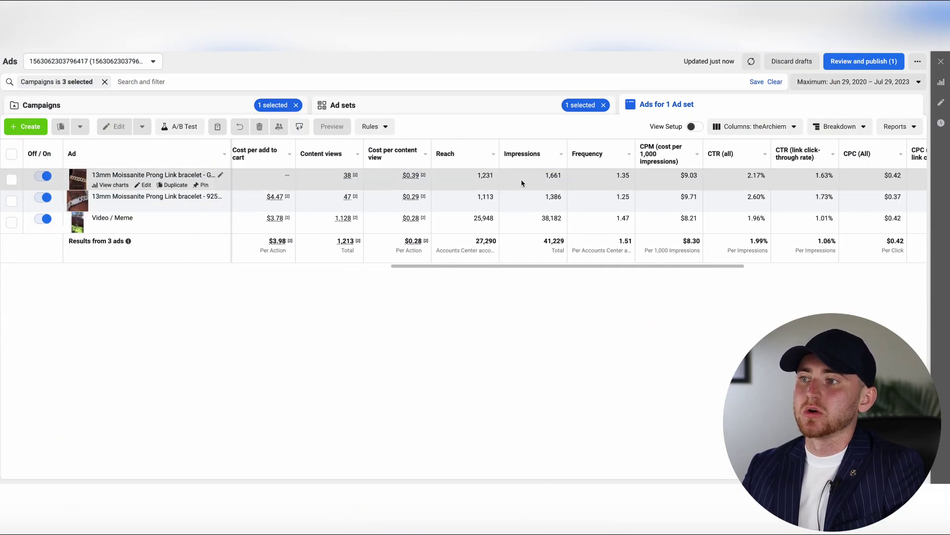
scroll(522, 183, "right", 3)
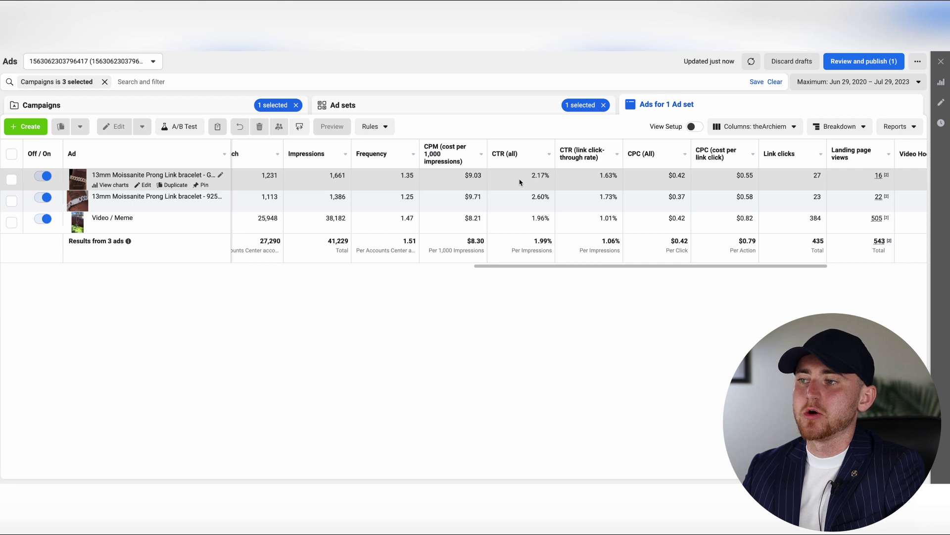
left_click_drag(532, 267, 487, 272)
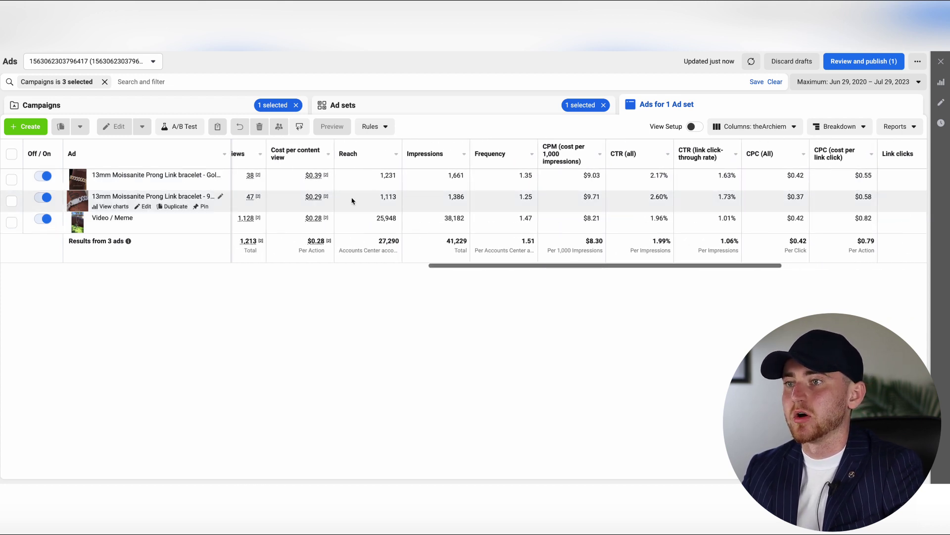
scroll(359, 197, "right", 3)
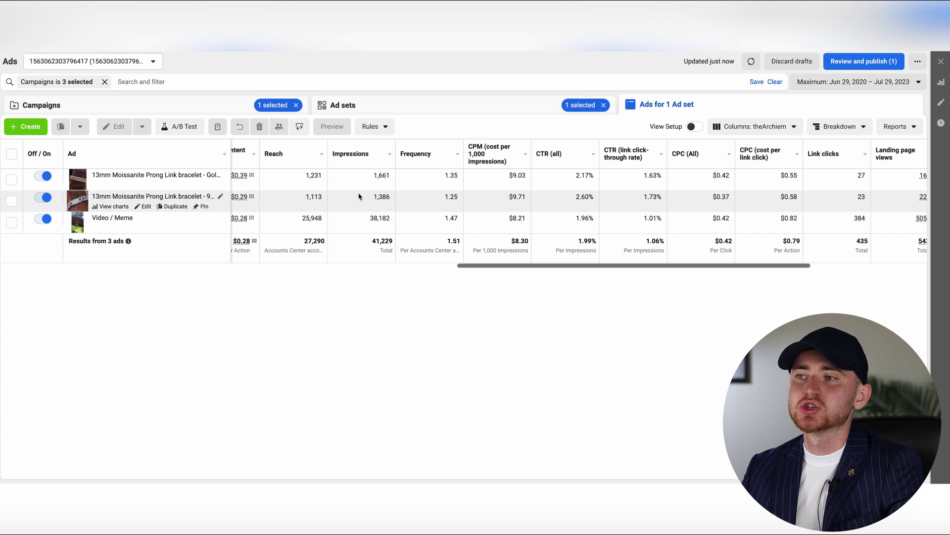
scroll(359, 197, "right", 1)
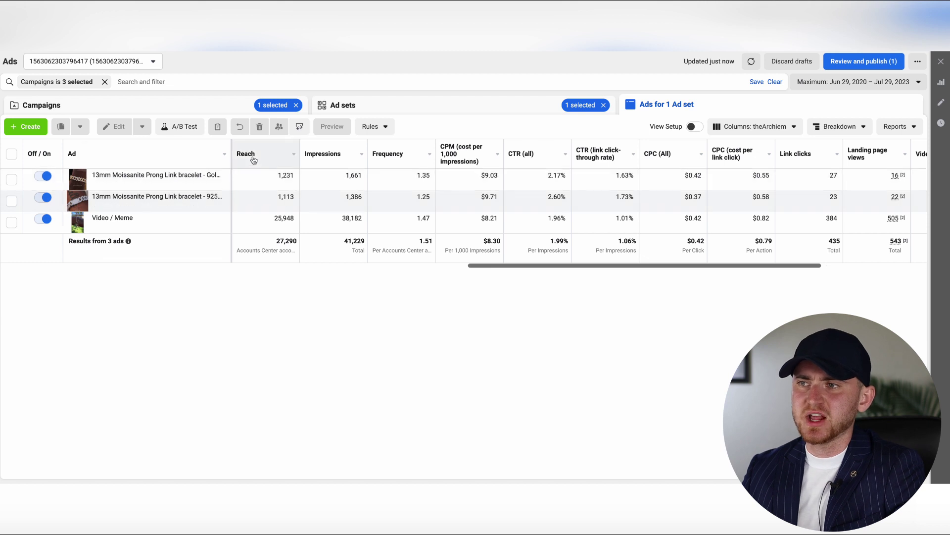
mouse_move(251, 156)
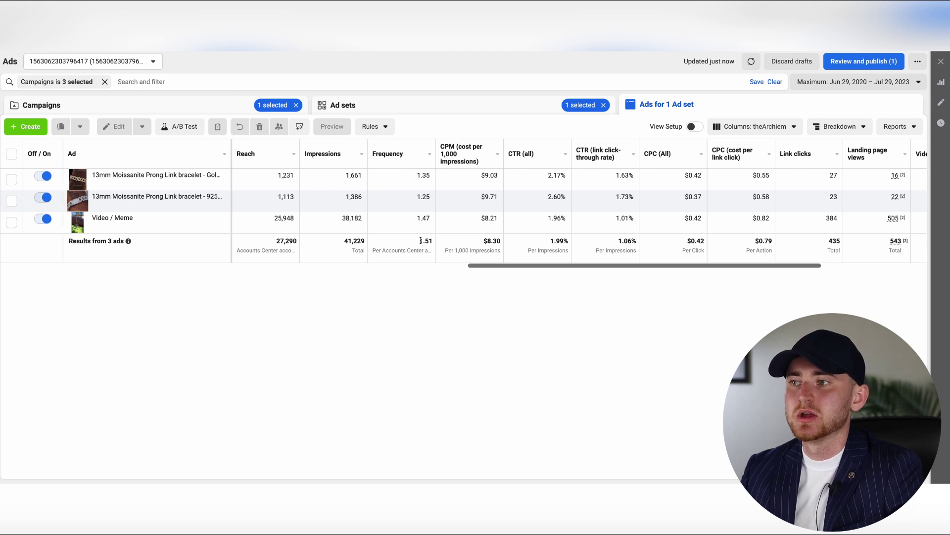
scroll(421, 192, "right", 2)
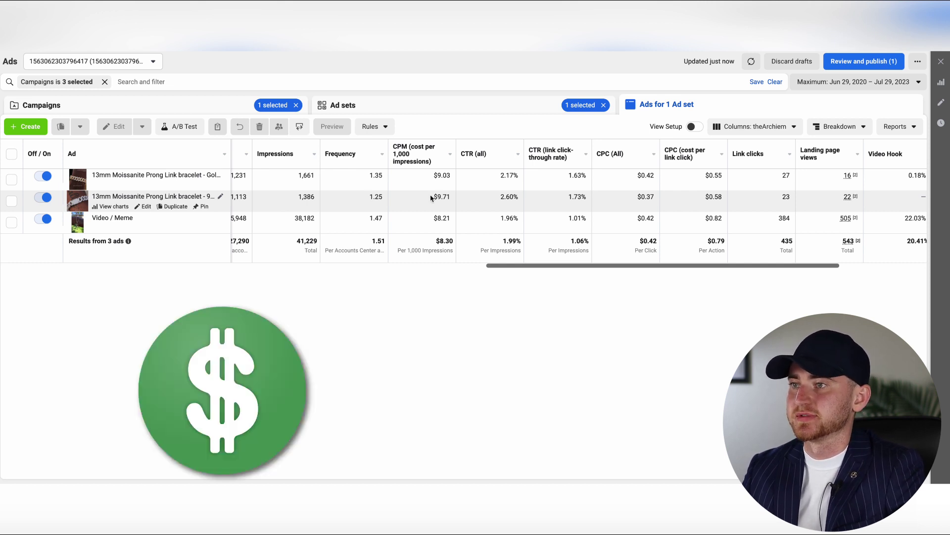
scroll(431, 197, "right", 3)
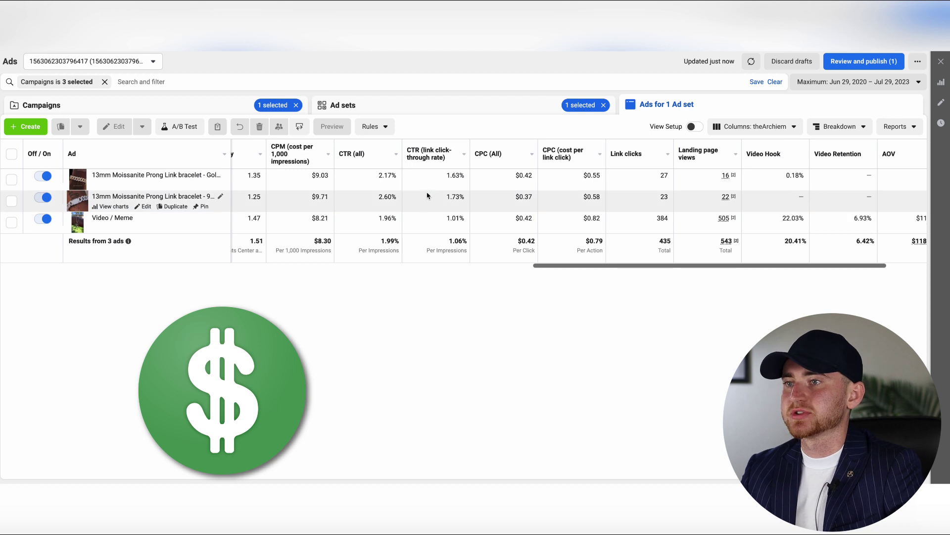
scroll(327, 176, "right", 1)
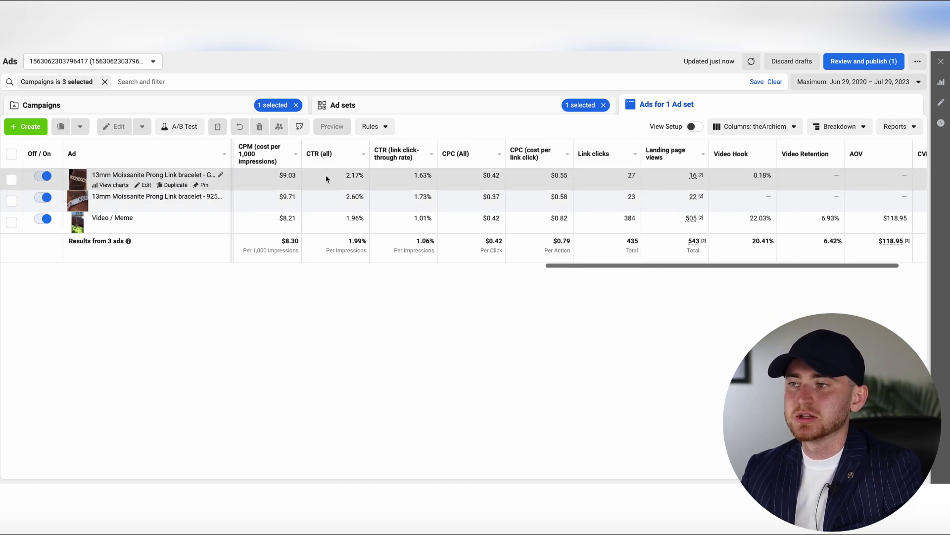
scroll(432, 186, "right", 2)
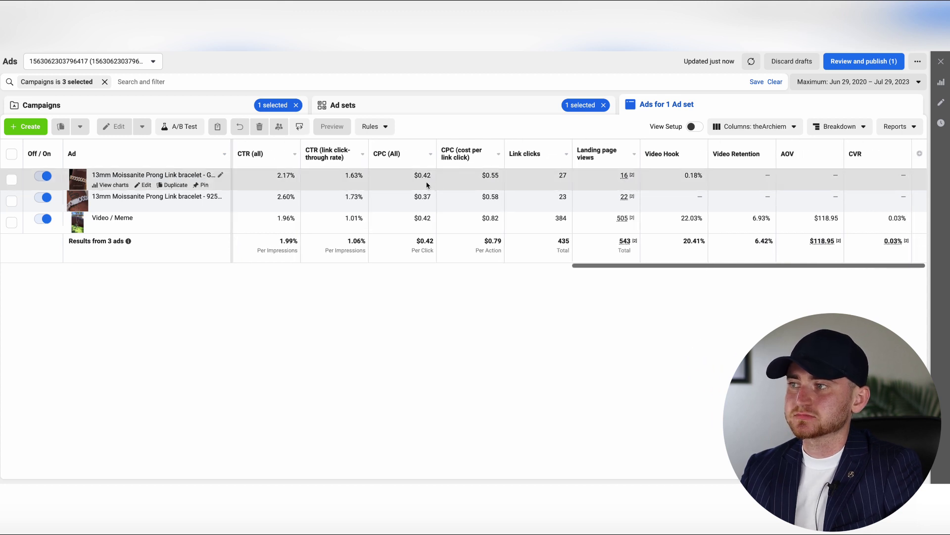